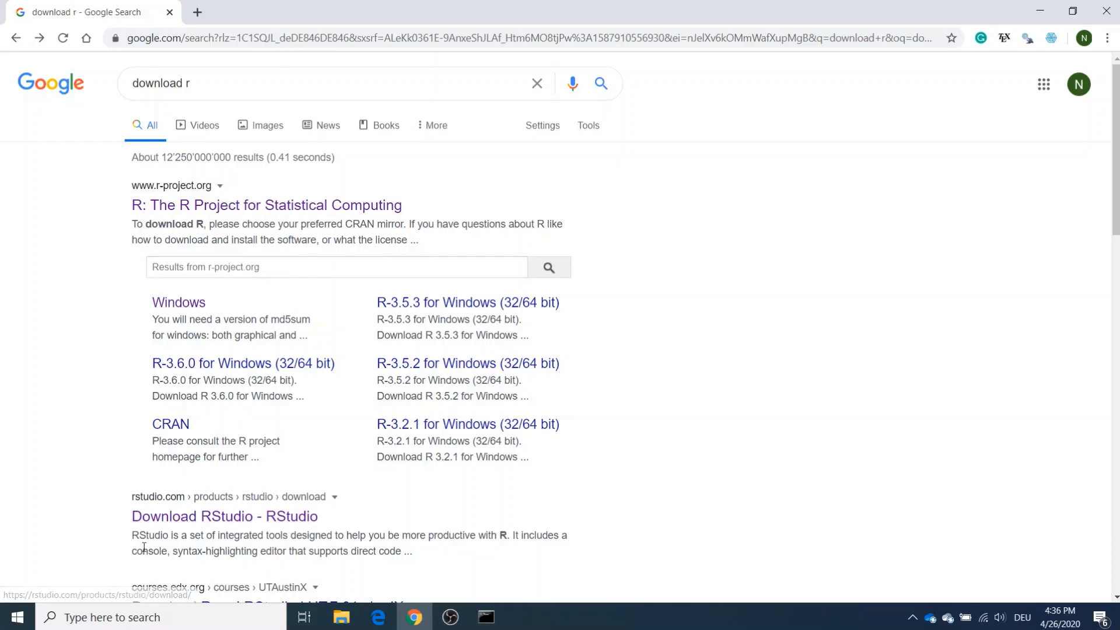
- Open the R Project homepage and the Download RStudio page from the search results in separate new tabs
{"action": "right_click", "coordinate": [237, 208]}
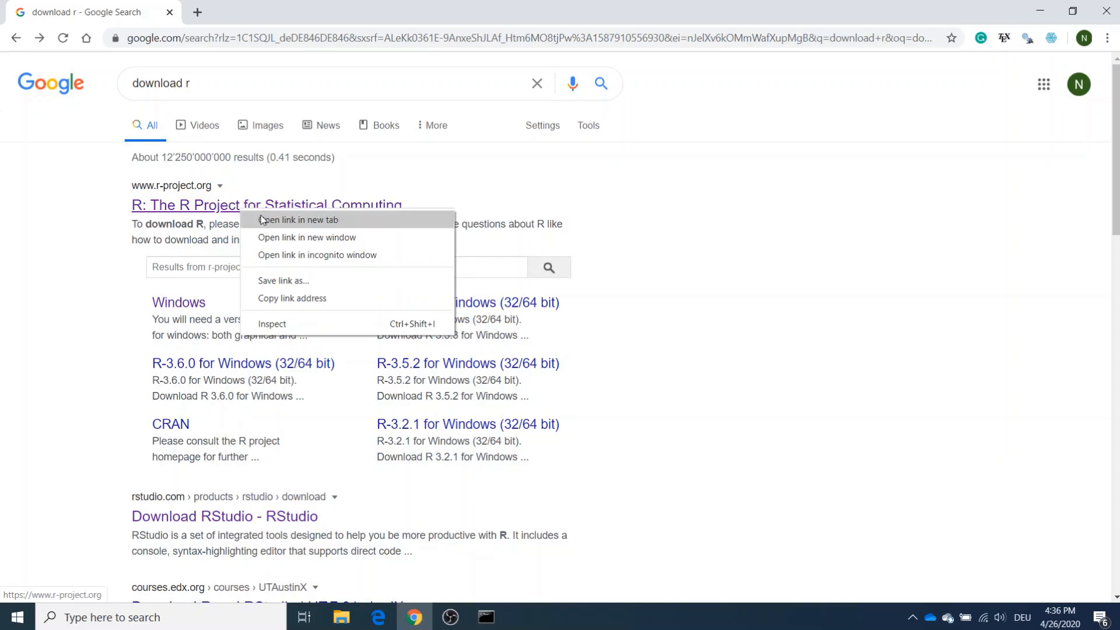
{"action": "left_click", "coordinate": [261, 219]}
{"action": "right_click", "coordinate": [180, 513]}
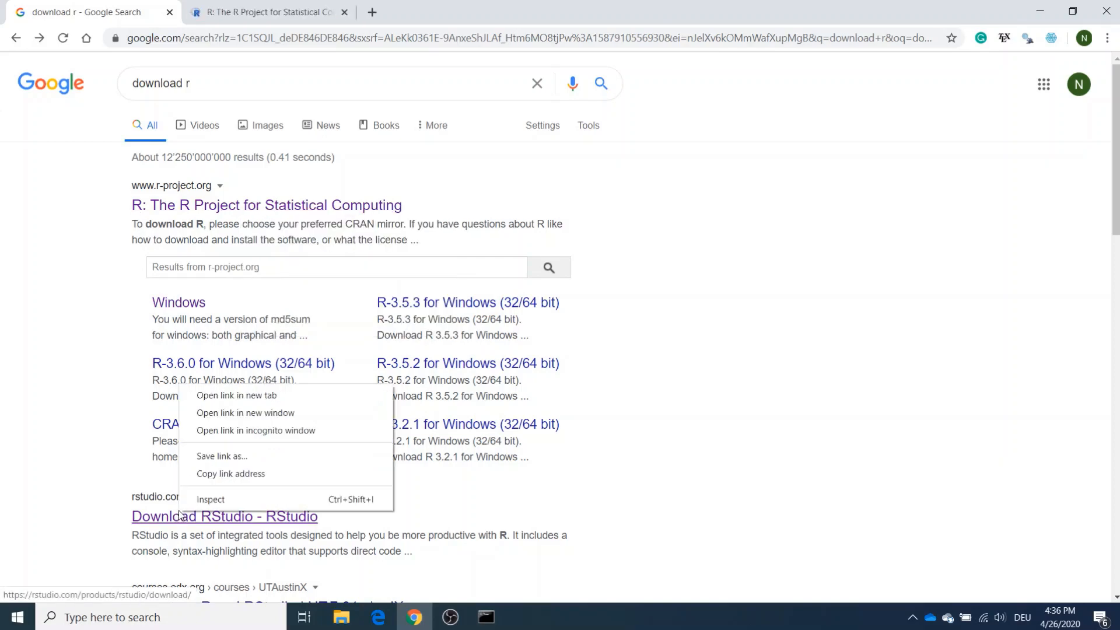
{"action": "left_click", "coordinate": [245, 396]}
- From the R Project site, go to the CRAN mirrors list and open the Iowa State University mirror in the USA
{"action": "left_click", "coordinate": [302, 7]}
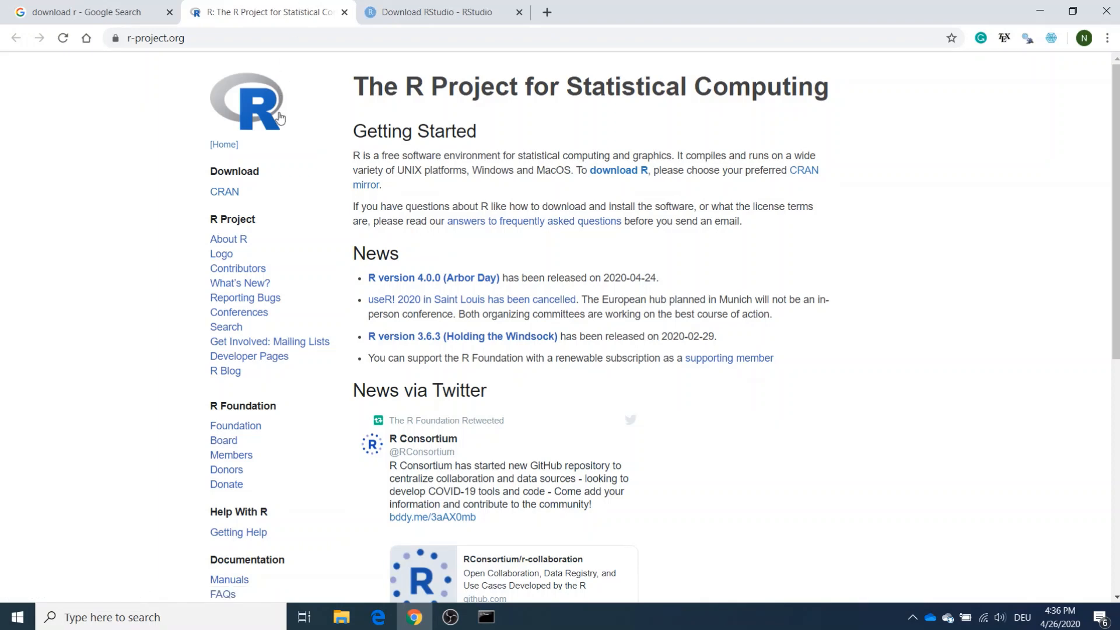
{"action": "left_click", "coordinate": [214, 193]}
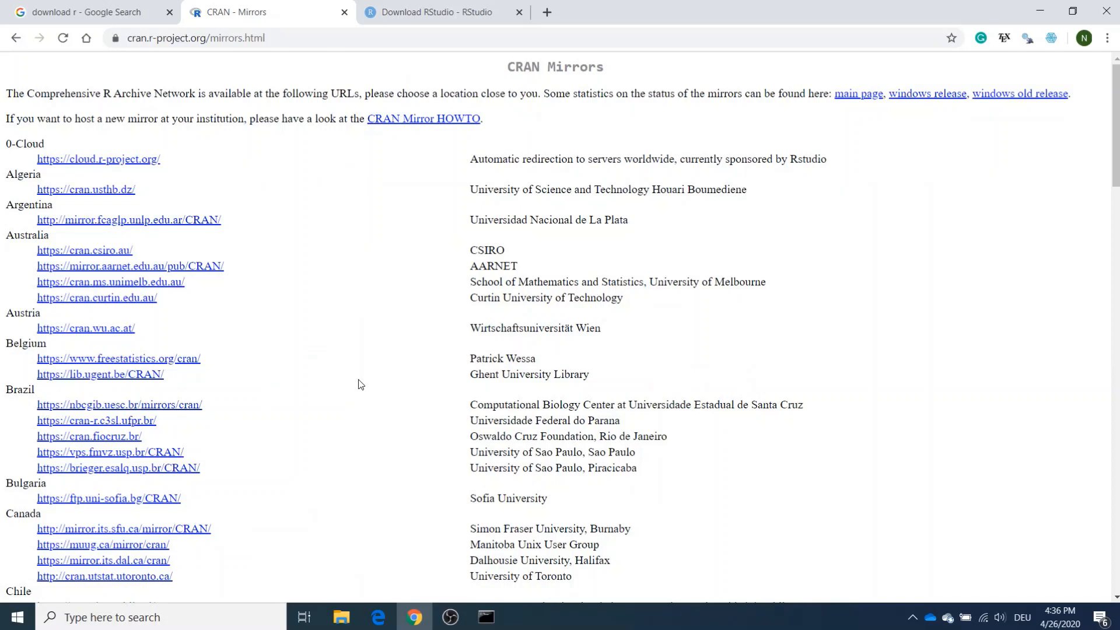
{"action": "scroll", "coordinate": [358, 382], "scroll_direction": "down", "scroll_amount": 1}
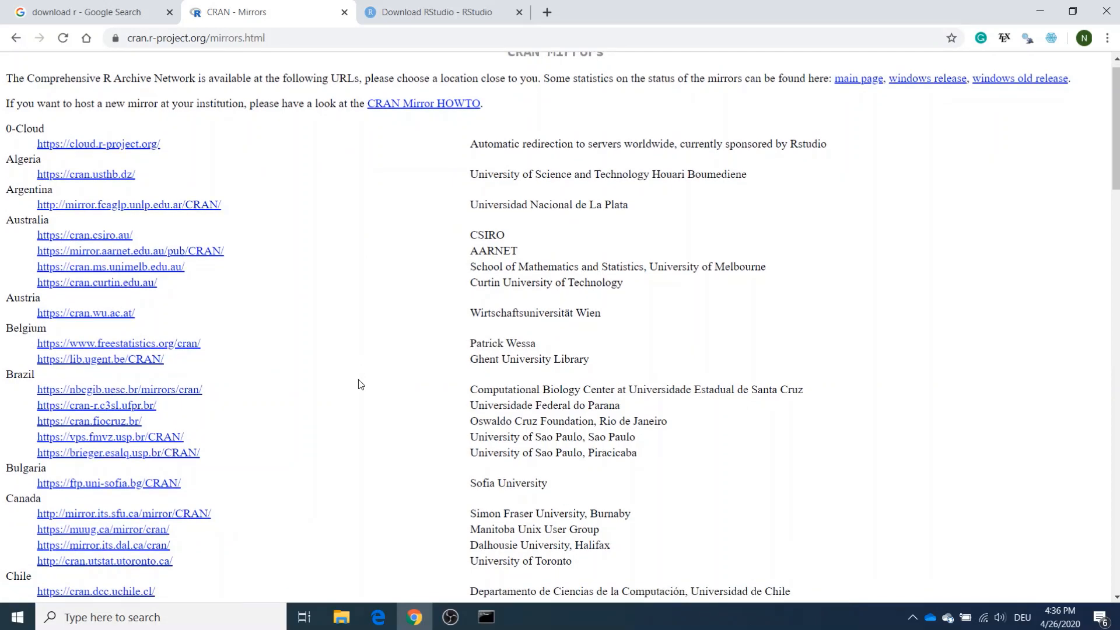
{"action": "scroll", "coordinate": [358, 384], "scroll_direction": "down", "scroll_amount": 8}
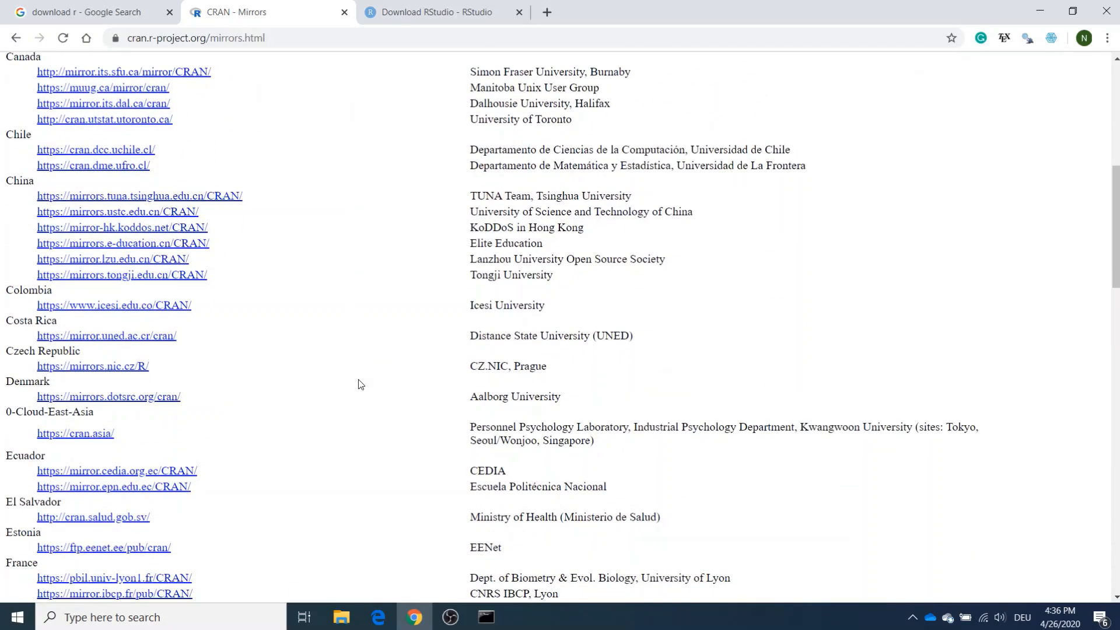
{"action": "scroll", "coordinate": [361, 384], "scroll_direction": "down", "scroll_amount": 12}
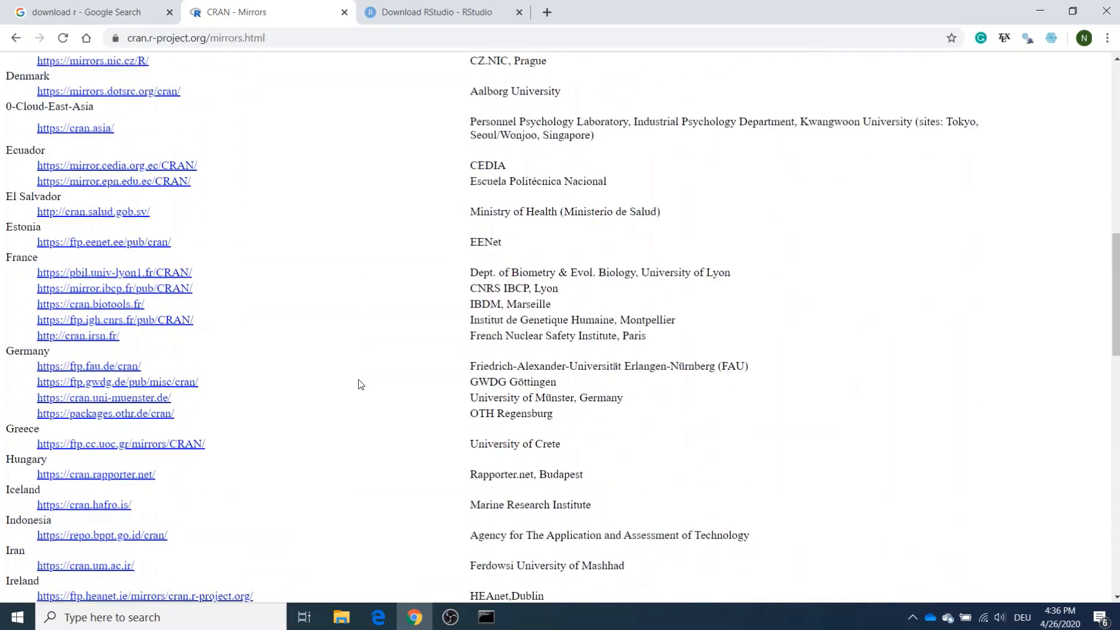
{"action": "scroll", "coordinate": [359, 380], "scroll_direction": "down", "scroll_amount": 16}
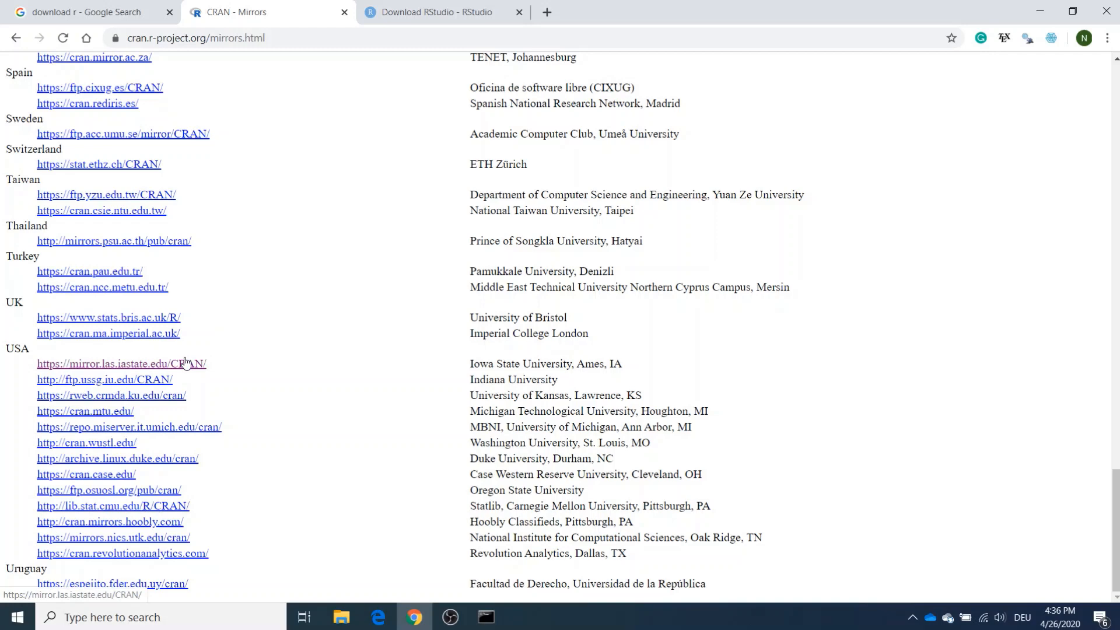
{"action": "left_click", "coordinate": [165, 363]}
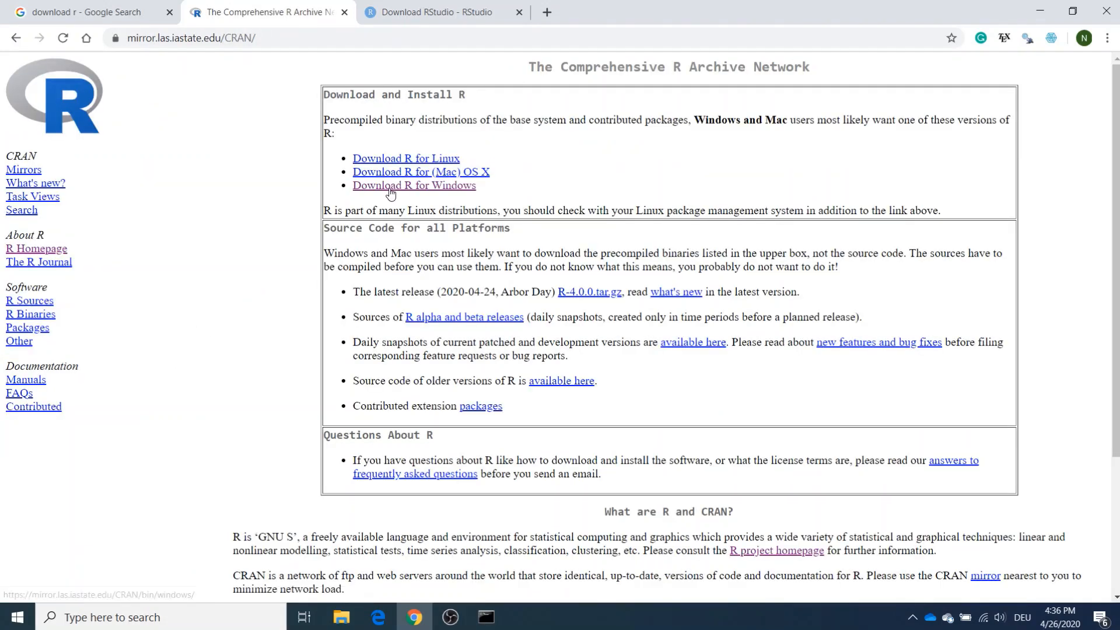
- Download the R 4.0.0 for Windows installer from the base distribution for first-time installation
{"action": "left_click", "coordinate": [386, 187]}
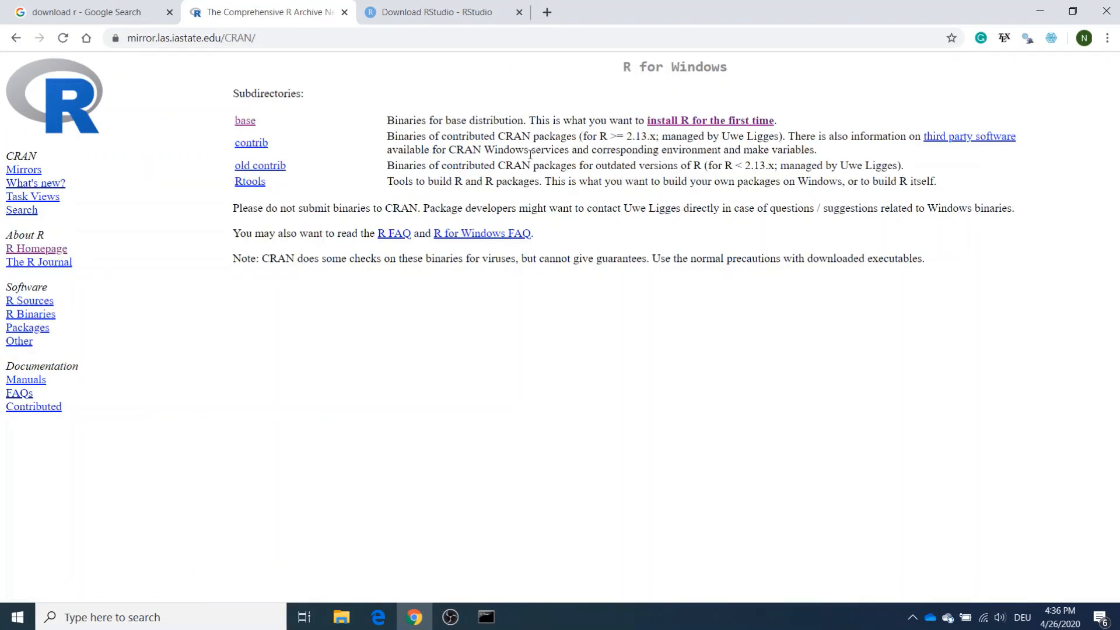
{"action": "left_click", "coordinate": [684, 120]}
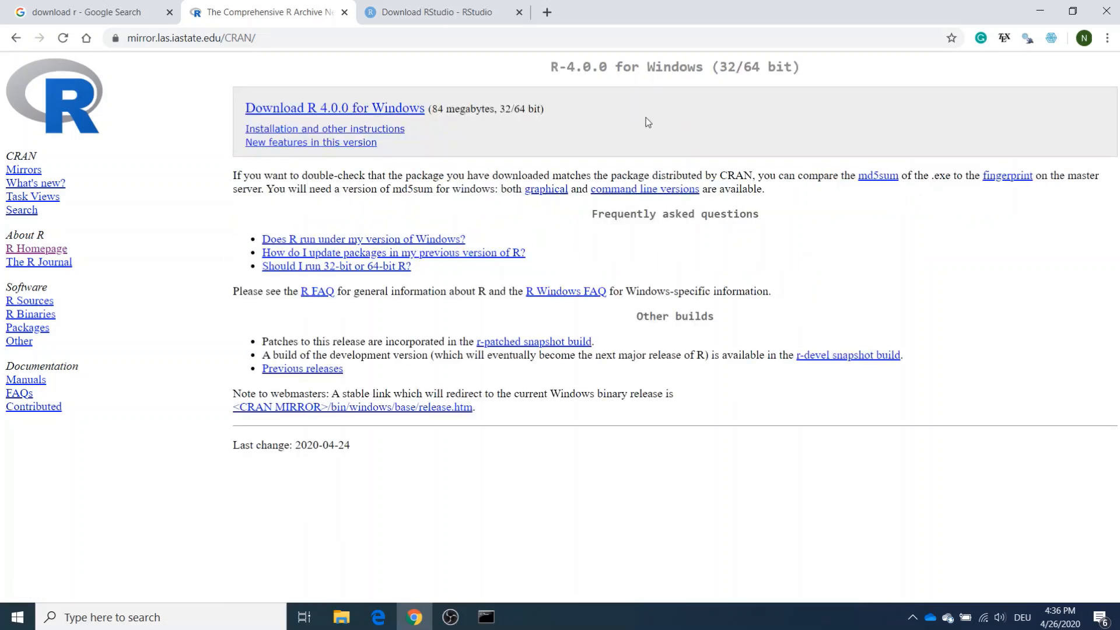
{"action": "left_click", "coordinate": [382, 112]}
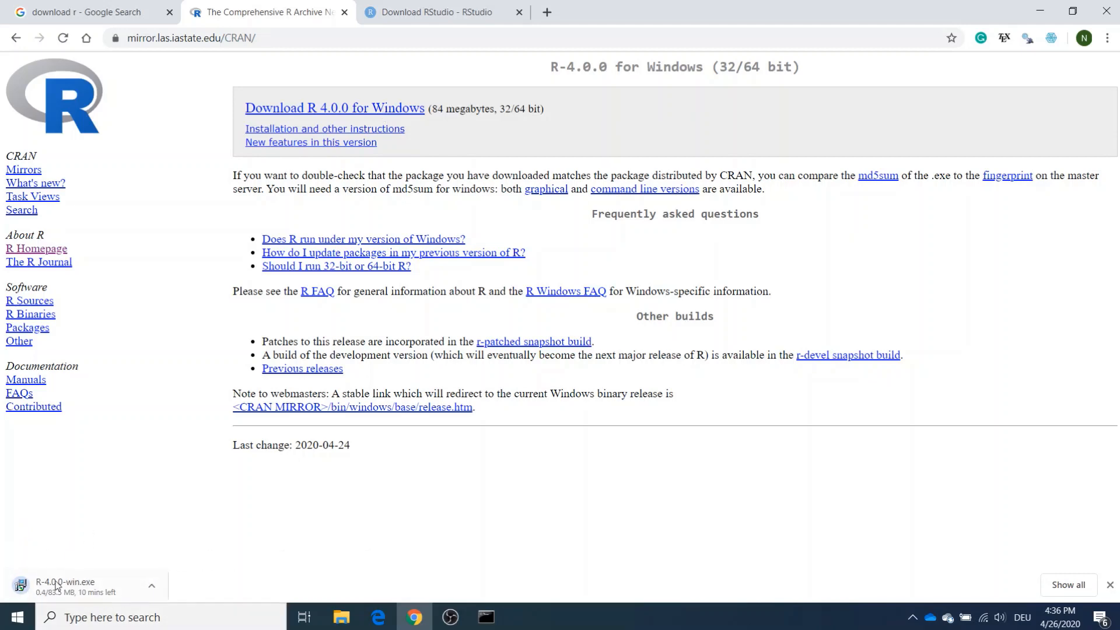
- Download the free RStudio Desktop 1.2.5042 installer for Windows from the RStudio download page
{"action": "left_click", "coordinate": [412, 5]}
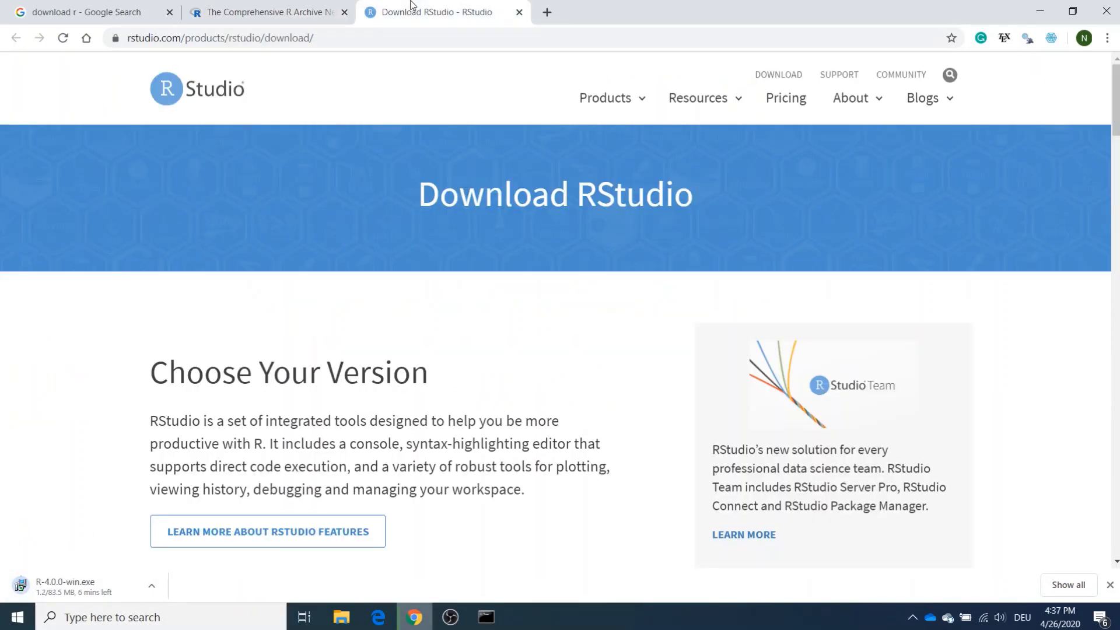
{"action": "scroll", "coordinate": [444, 447], "scroll_direction": "down", "scroll_amount": 6}
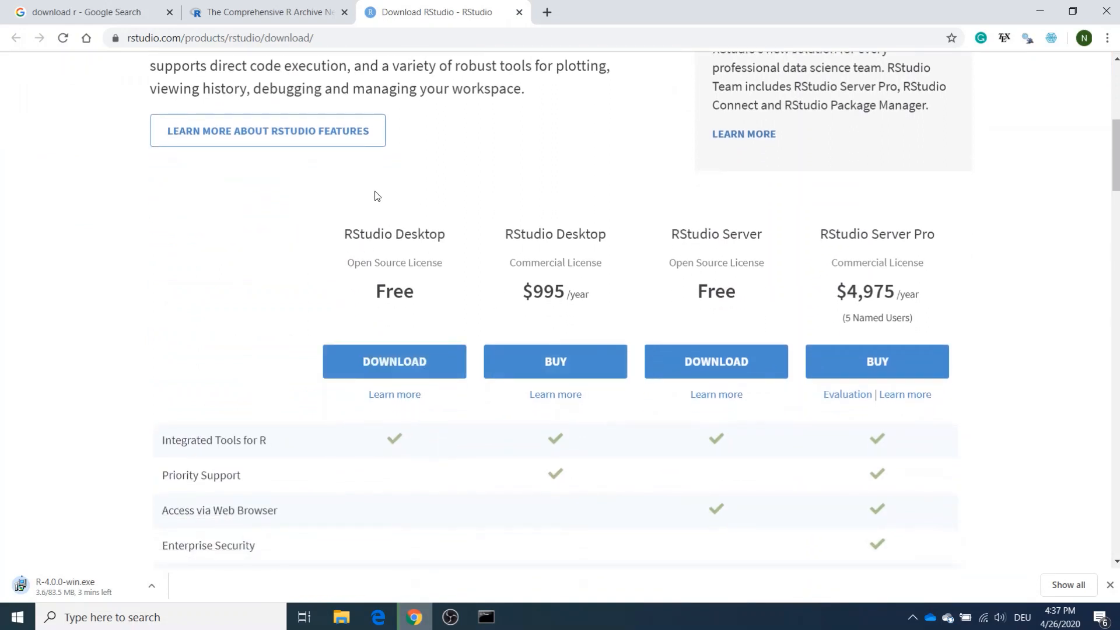
{"action": "scroll", "coordinate": [267, 219], "scroll_direction": "down", "scroll_amount": 1}
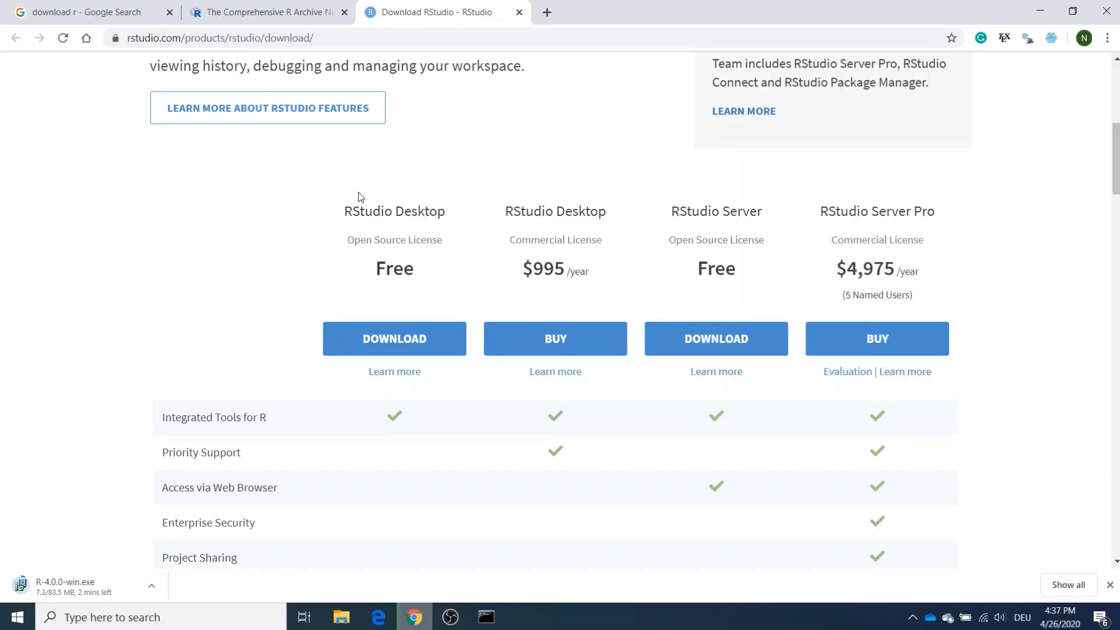
{"action": "left_click", "coordinate": [375, 330]}
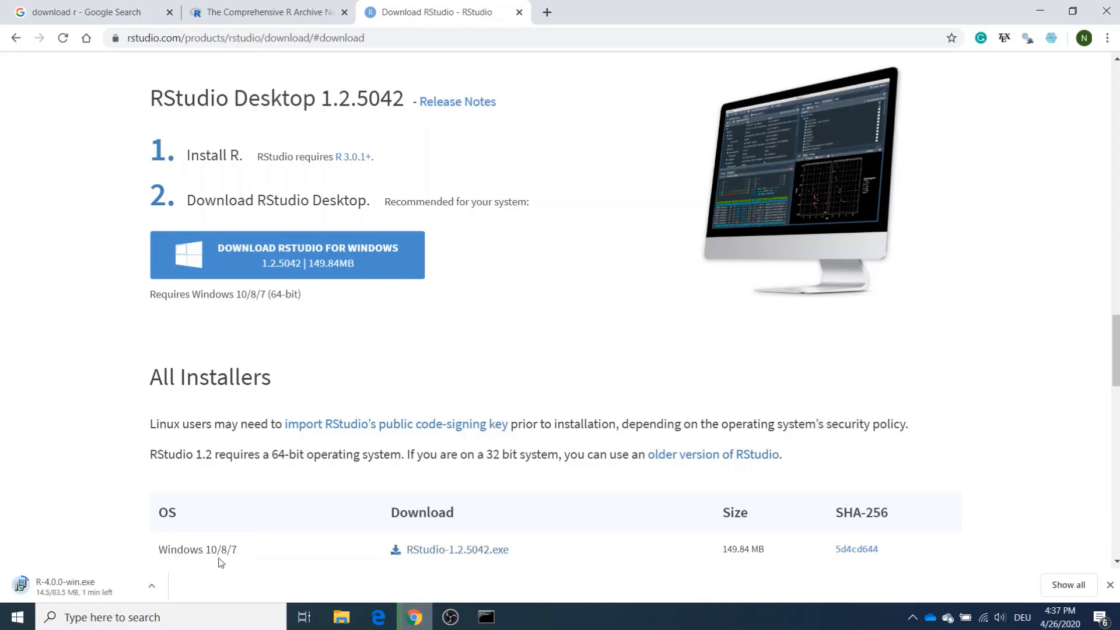
{"action": "left_click", "coordinate": [312, 258]}
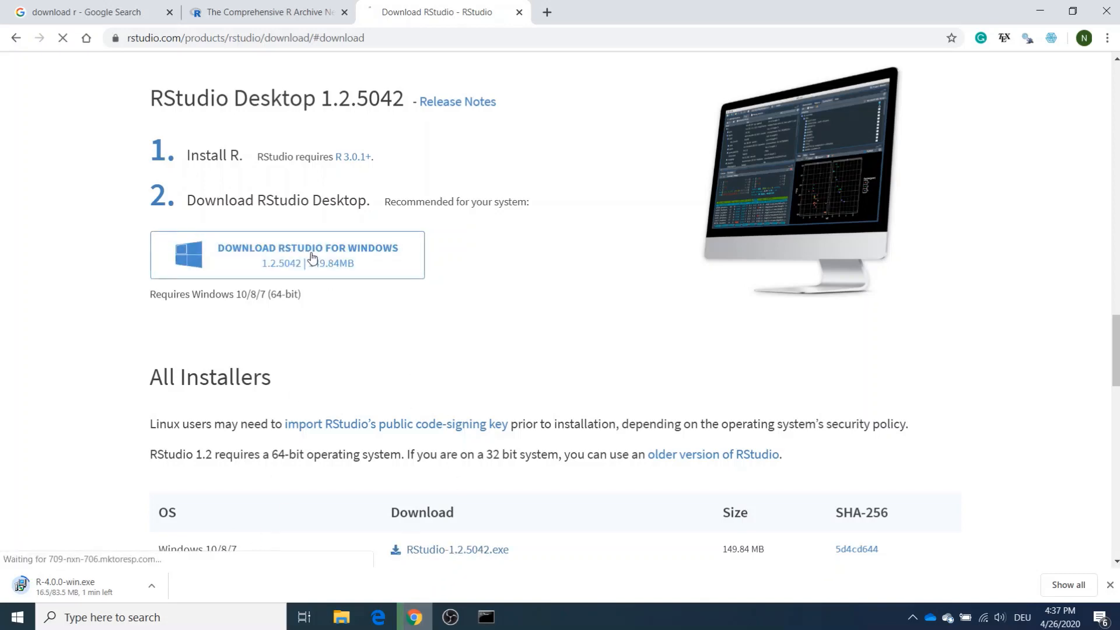
{"action": "scroll", "coordinate": [388, 313], "scroll_direction": "down", "scroll_amount": 1}
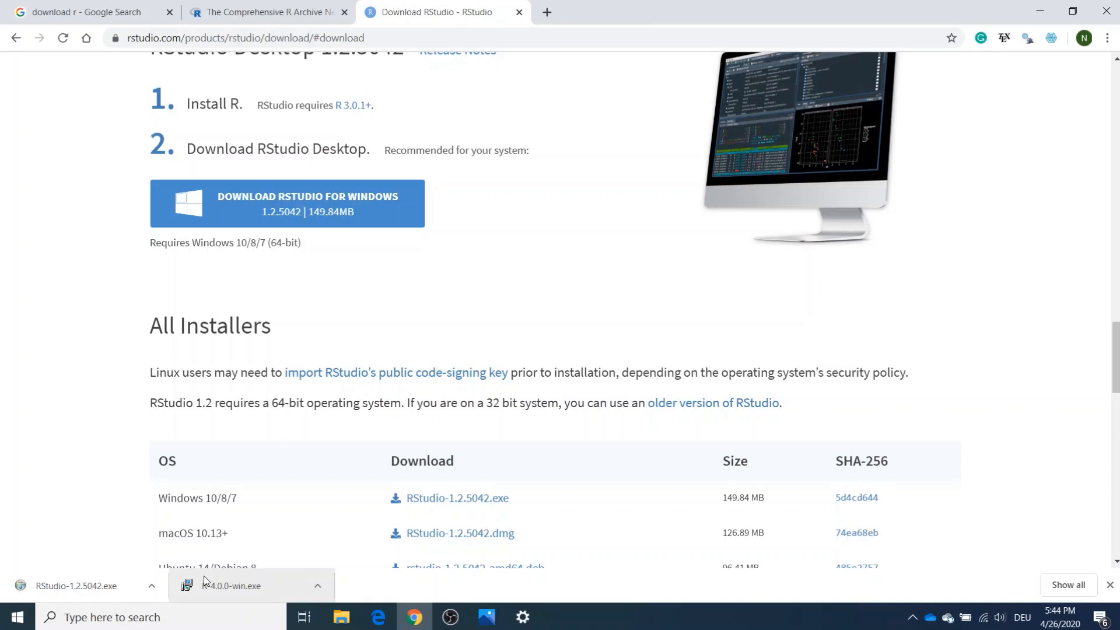
- Run R-4.0.0-win.exe in English, accepting the default destination, components, startup options and Start Menu folder
{"action": "left_click", "coordinate": [222, 590]}
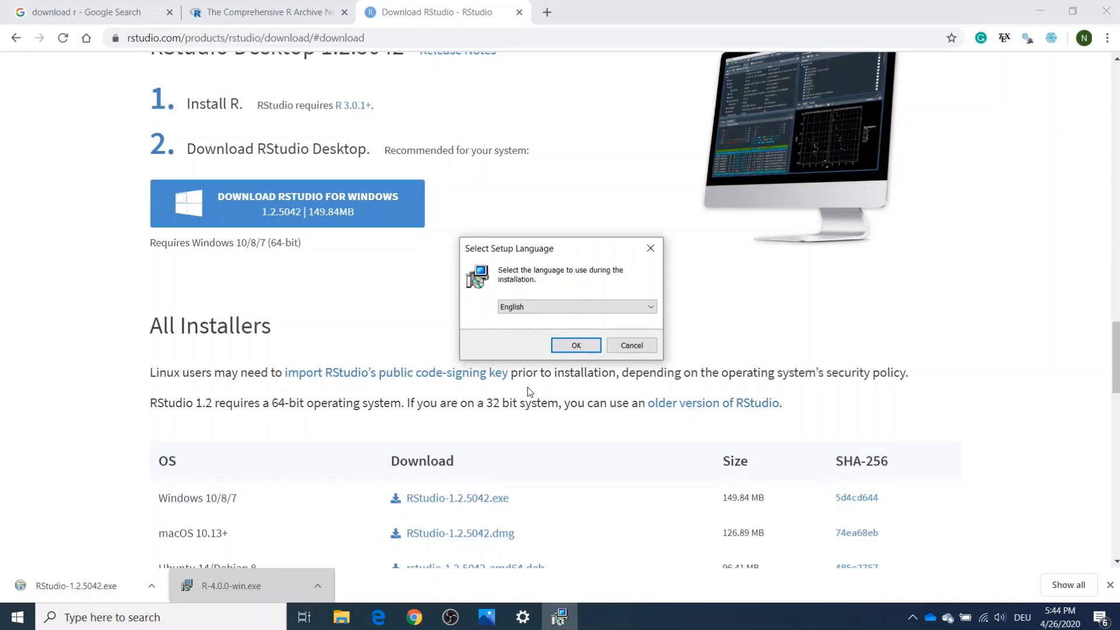
{"action": "left_click", "coordinate": [576, 347]}
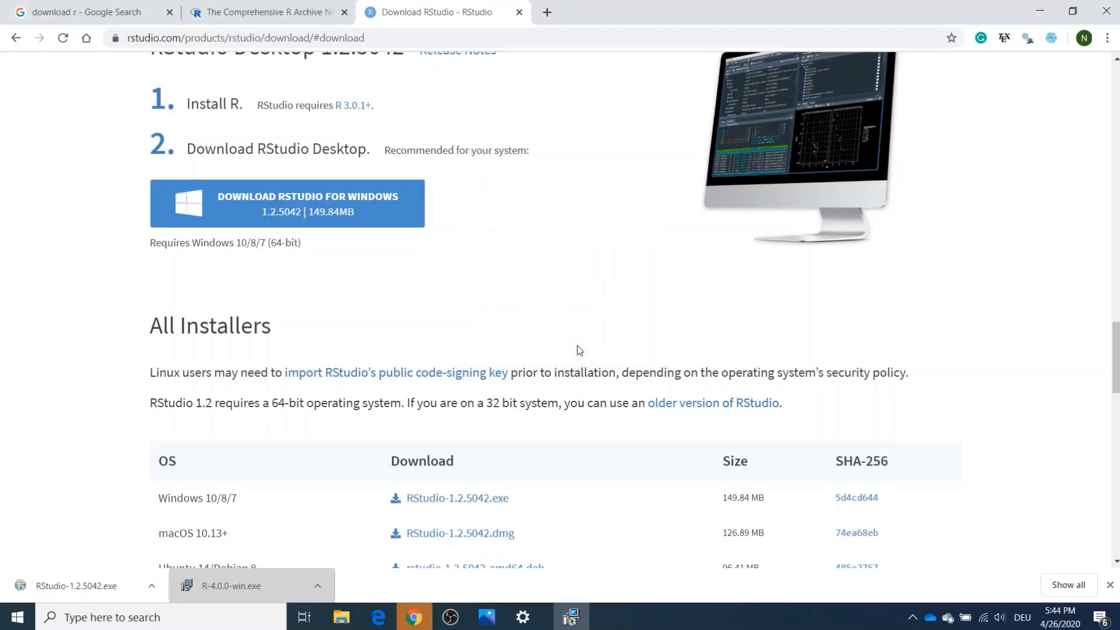
{"action": "left_click", "coordinate": [657, 423]}
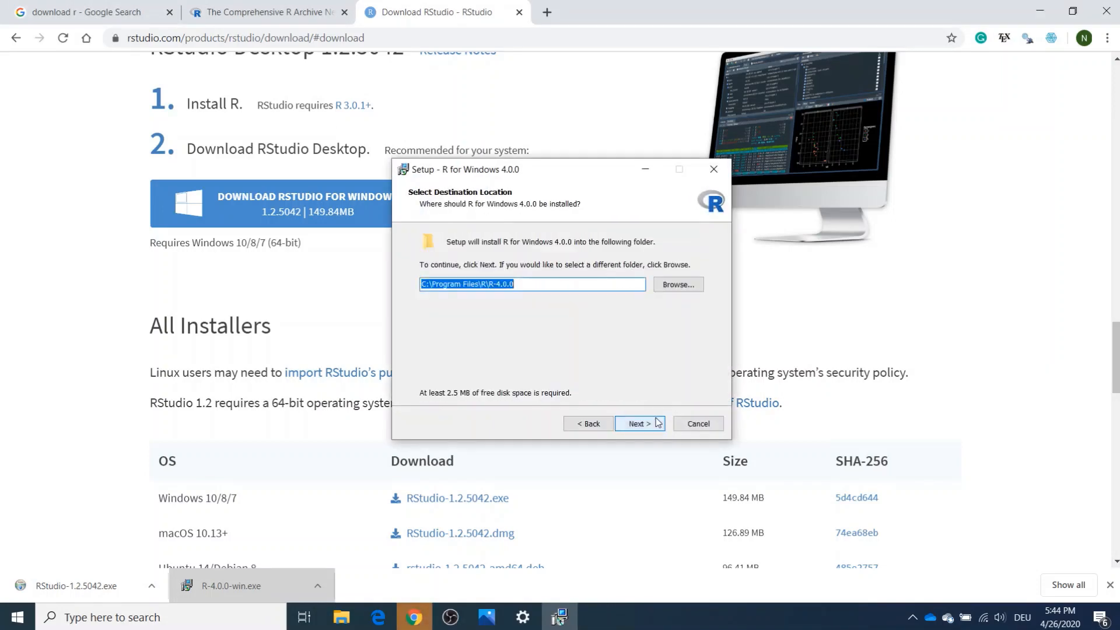
{"action": "left_click", "coordinate": [658, 423]}
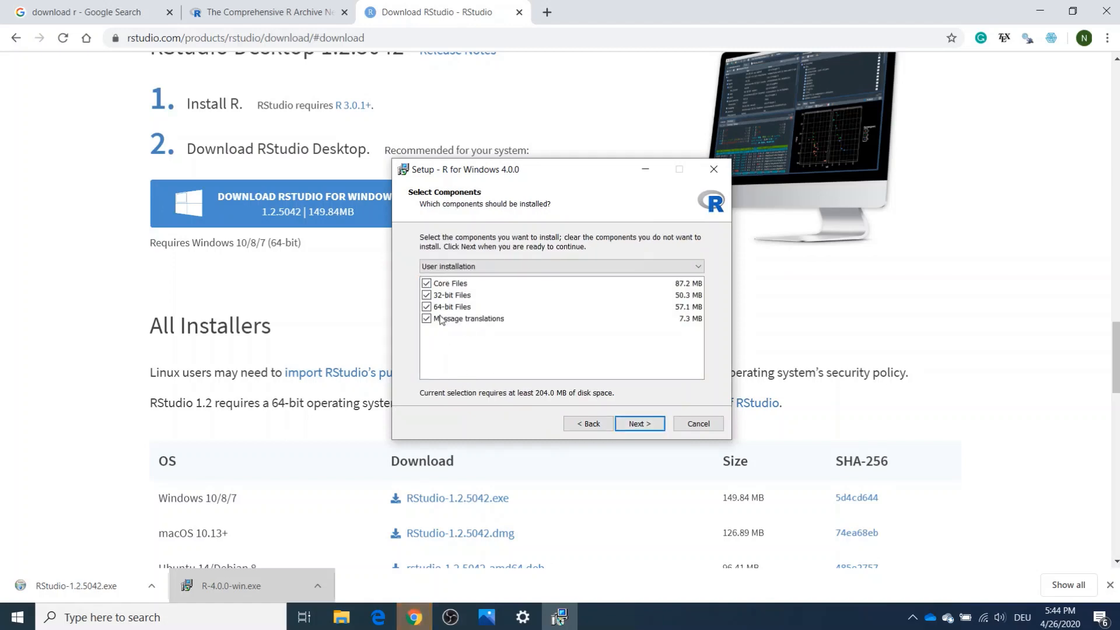
{"action": "left_click", "coordinate": [638, 422]}
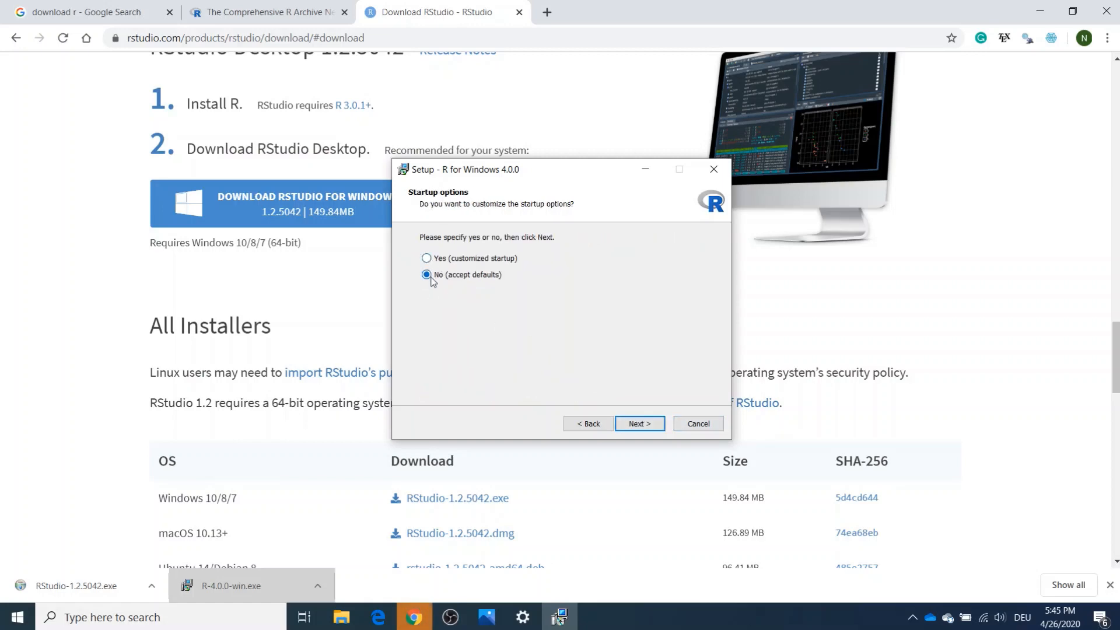
{"action": "left_click", "coordinate": [633, 424]}
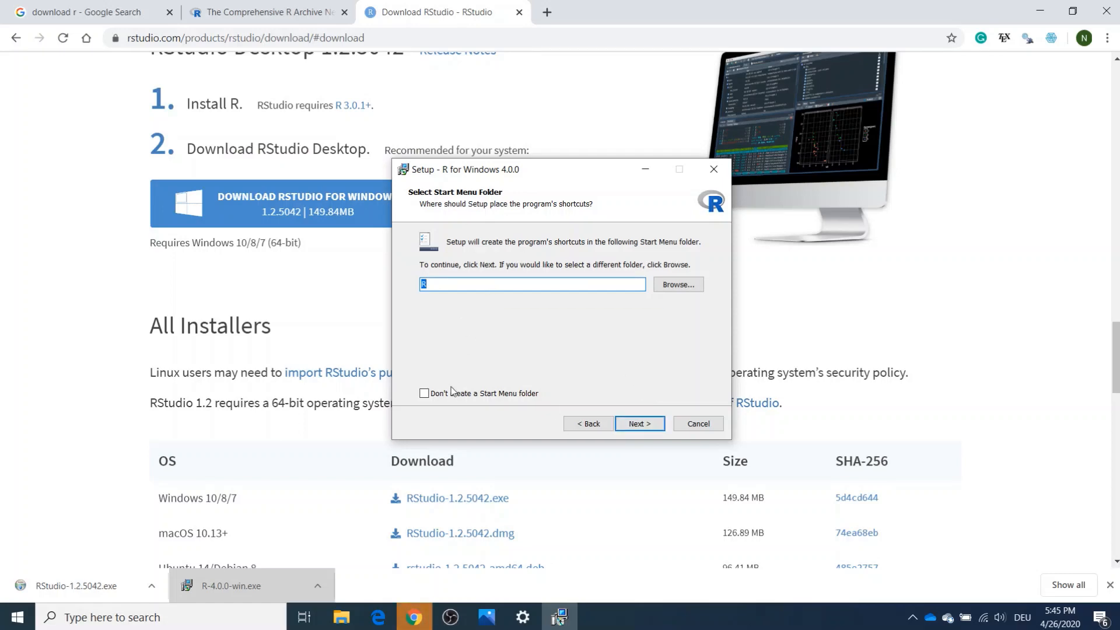
{"action": "left_click", "coordinate": [622, 424]}
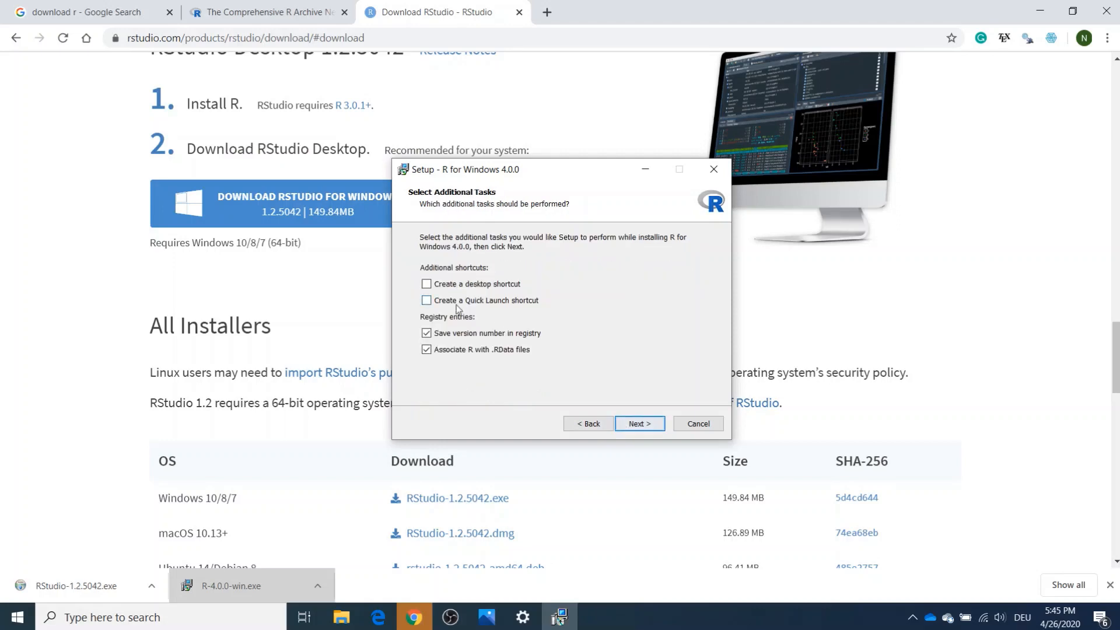
- Select the desktop and Quick Launch shortcuts as additional tasks and start installing R
{"action": "left_click", "coordinate": [428, 282]}
{"action": "left_click", "coordinate": [428, 300]}
{"action": "left_click", "coordinate": [638, 424]}
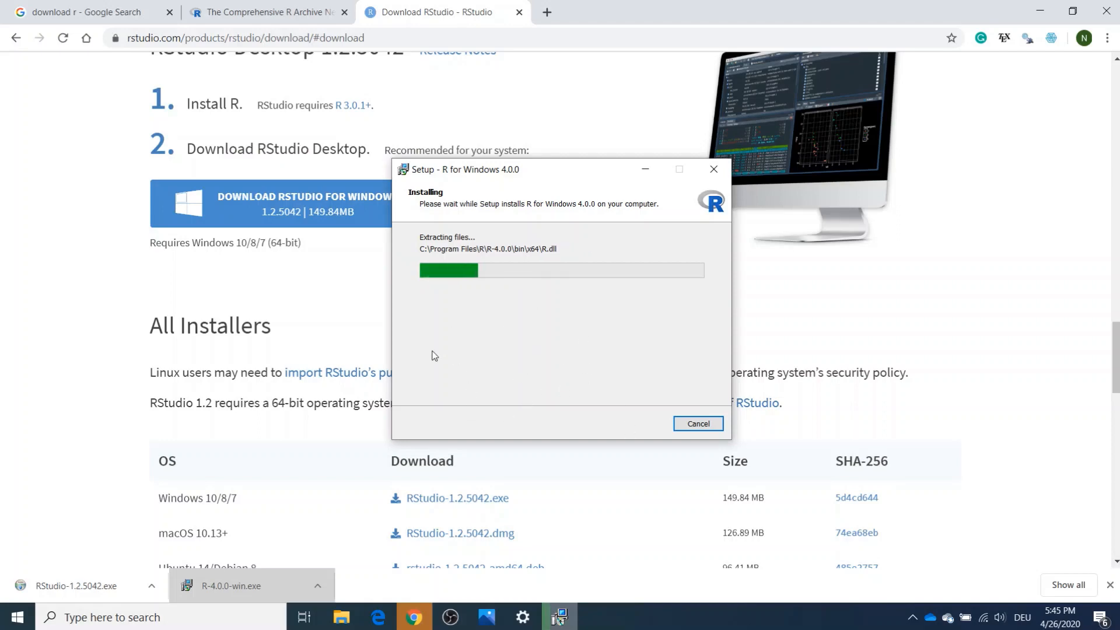
- Run RStudio-1.2.5042.exe and install RStudio into C:\Program Files\RStudio with the default Start Menu folder
{"action": "left_click", "coordinate": [53, 599]}
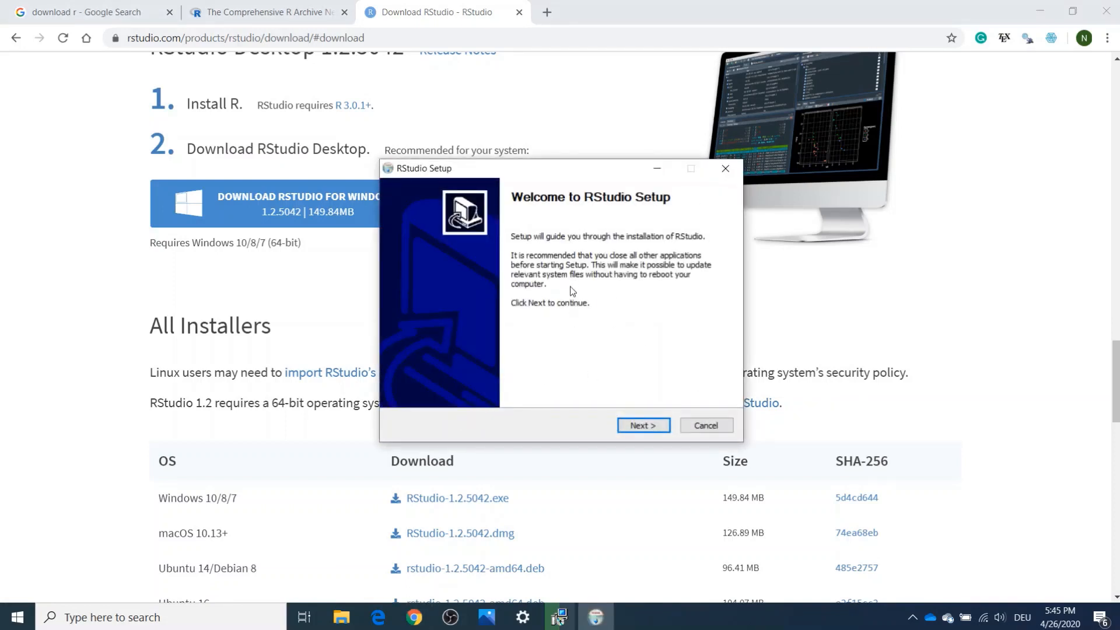
{"action": "left_click", "coordinate": [657, 420]}
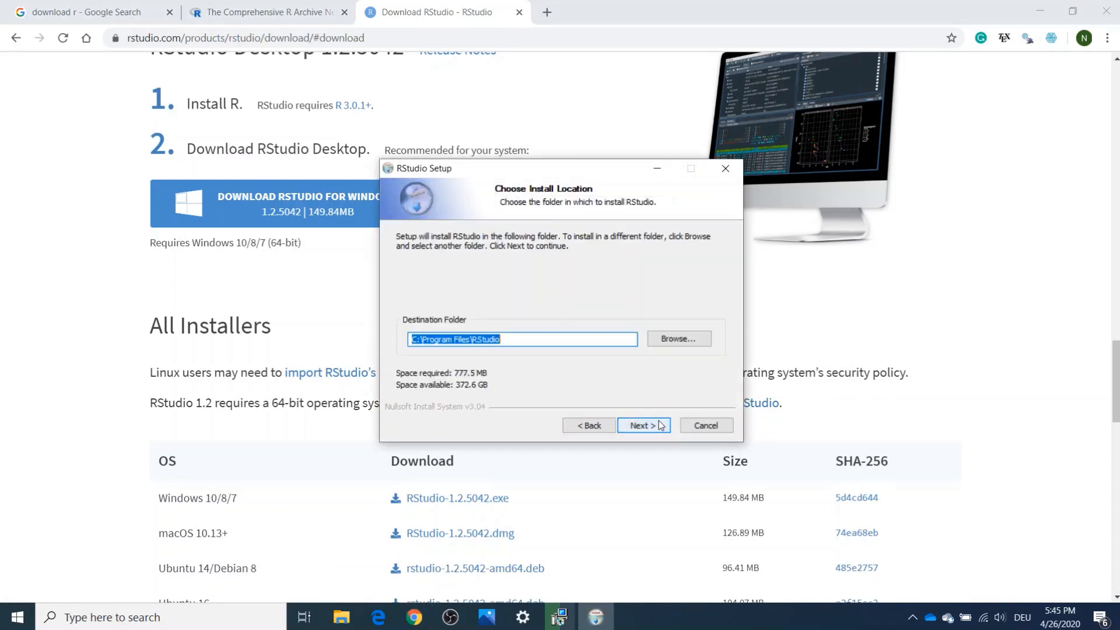
{"action": "left_click", "coordinate": [661, 425]}
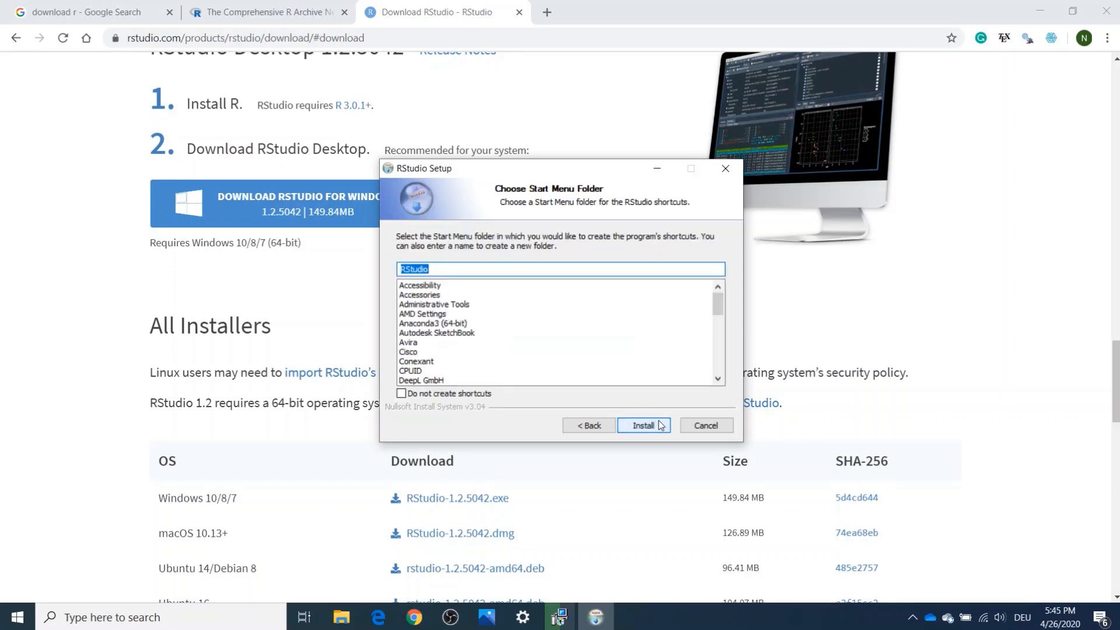
{"action": "left_click", "coordinate": [643, 425]}
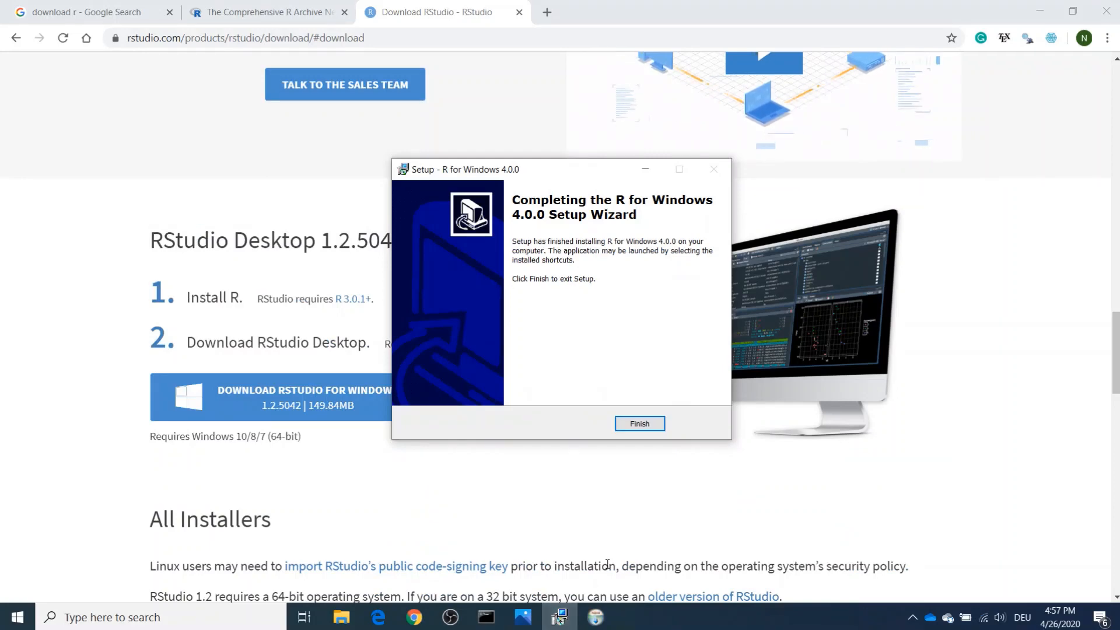
- Finish and close the completed R for Windows 4.0.0 and RStudio setup wizards
{"action": "left_click", "coordinate": [627, 423]}
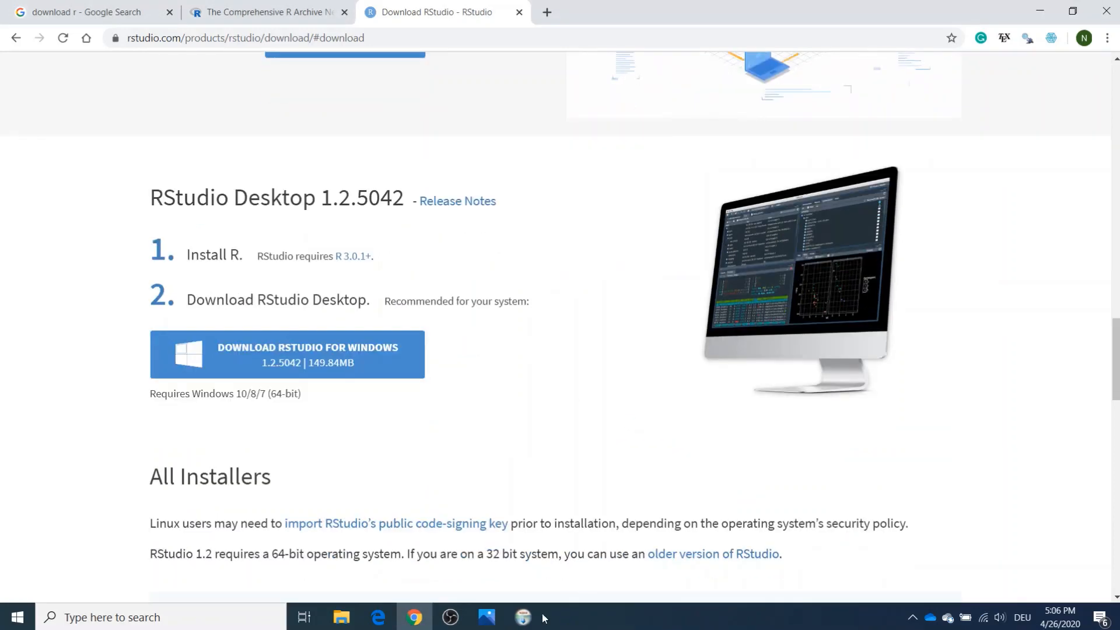
{"action": "left_click", "coordinate": [531, 617]}
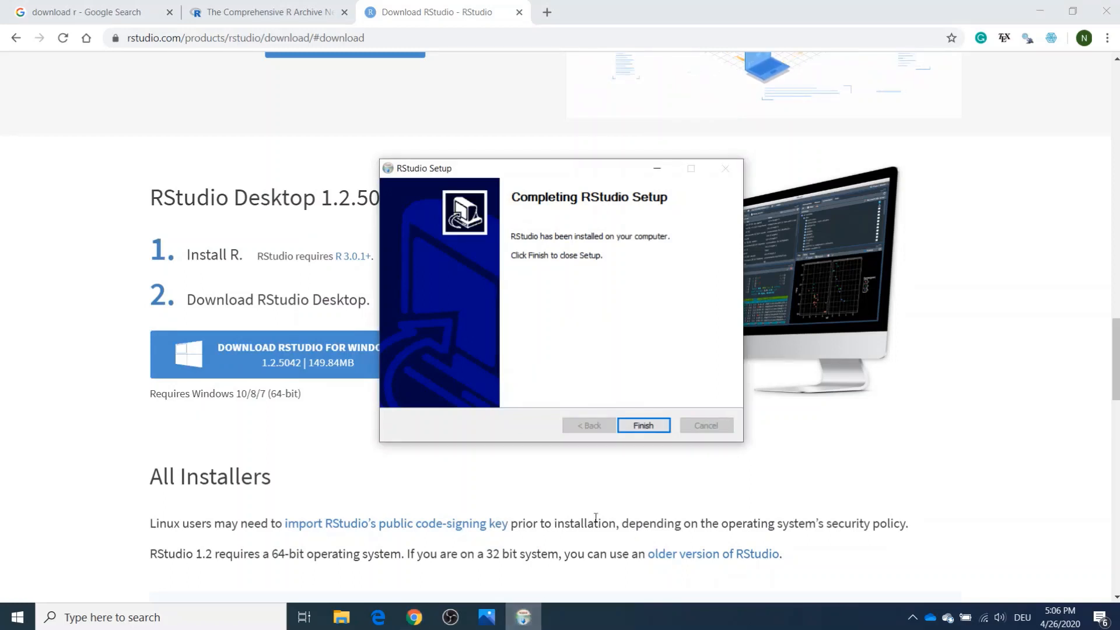
{"action": "left_click", "coordinate": [641, 424]}
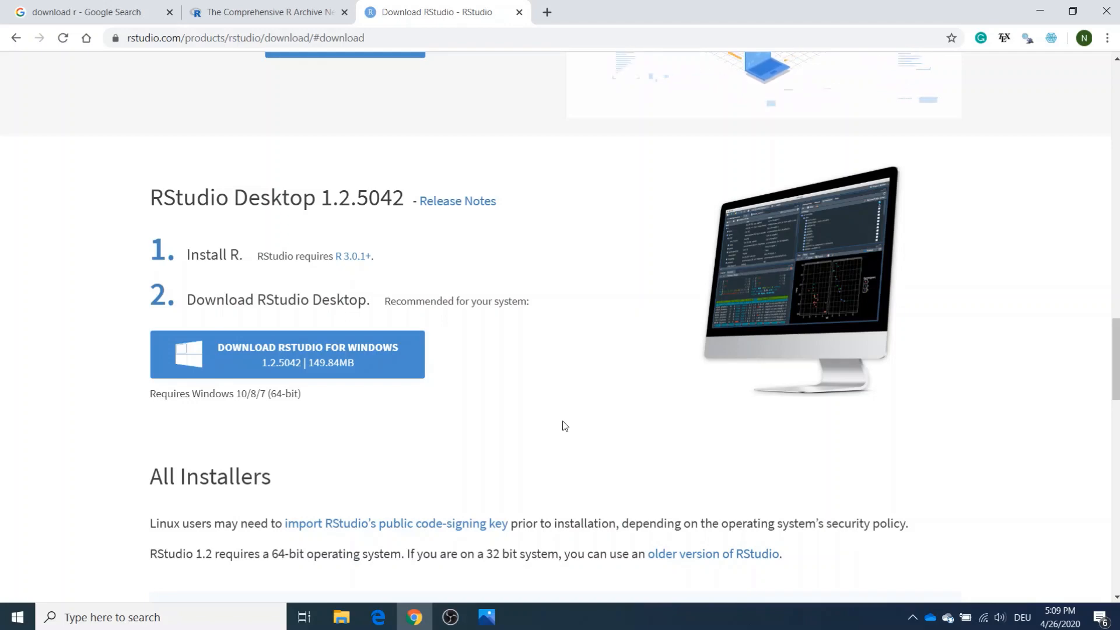
- Search Windows for the installed RStudio application and launch it
{"action": "left_click", "coordinate": [149, 616]}
{"action": "type", "text": "rstu"}
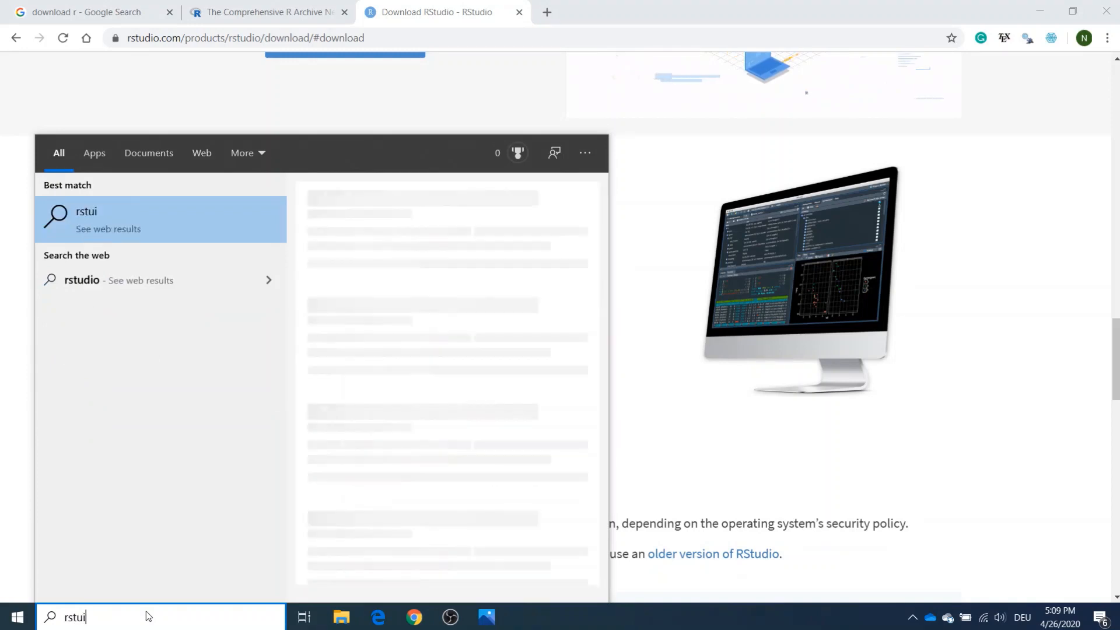
{"action": "key", "text": "Return"}
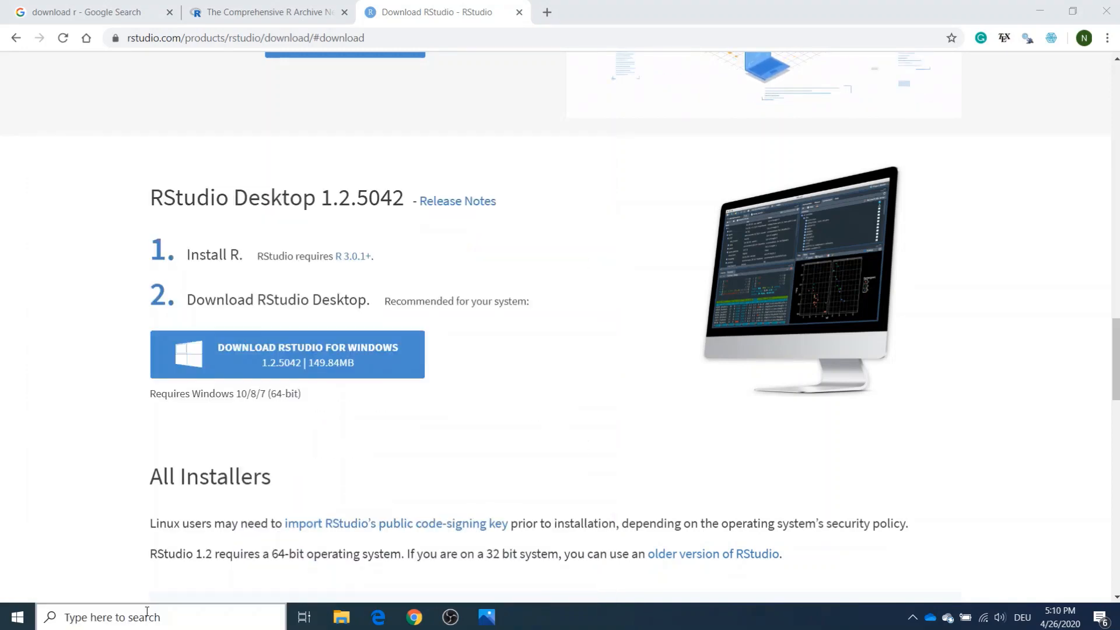